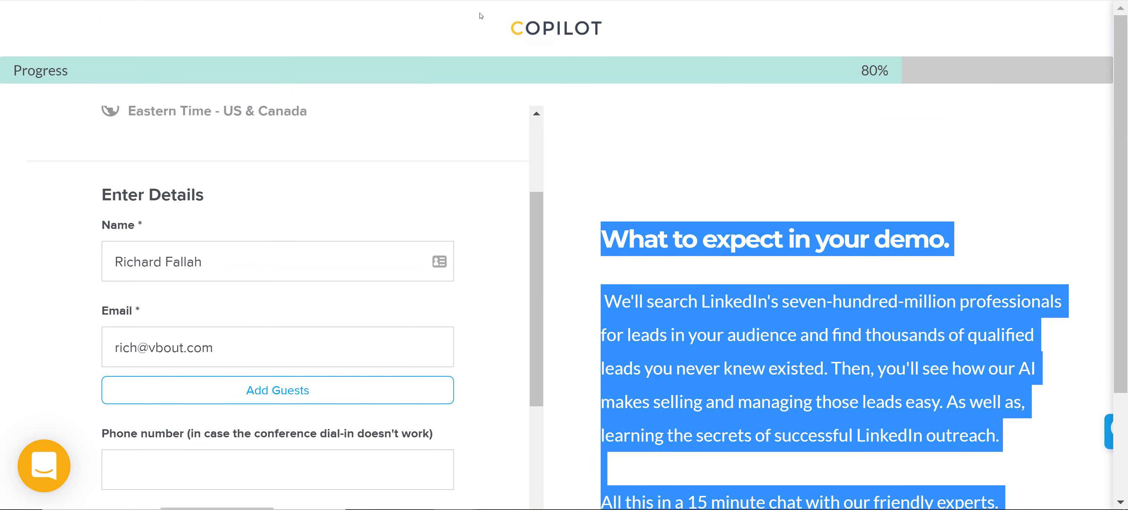
# Open the support chat's existing conversation and review the qualifying questions, answers and meeting invitation.
pyautogui.click(33, 451)
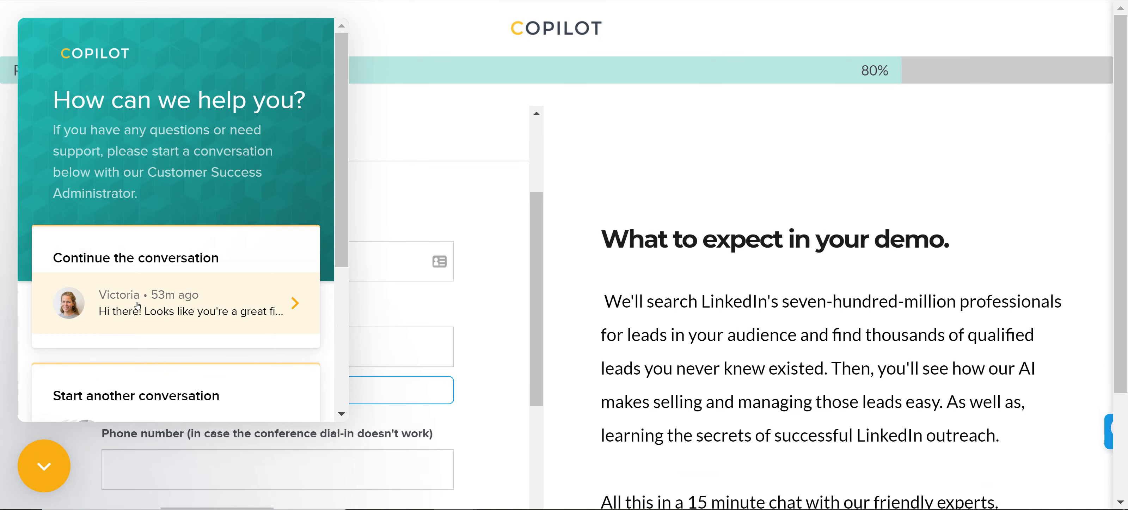
pyautogui.click(265, 302)
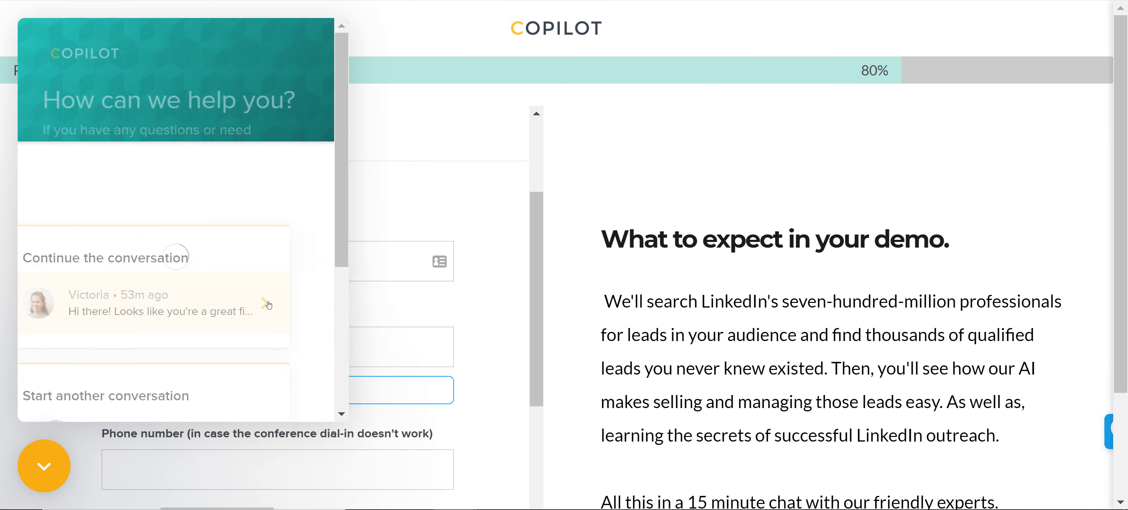
pyautogui.scroll(15, 222, 194)
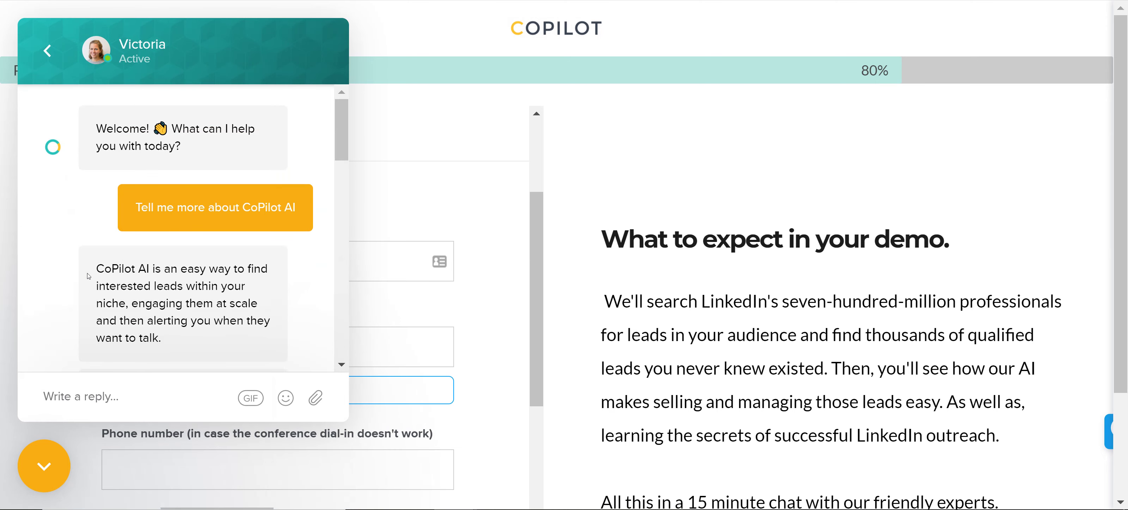
pyautogui.moveTo(338, 129); pyautogui.dragTo(322, 302)
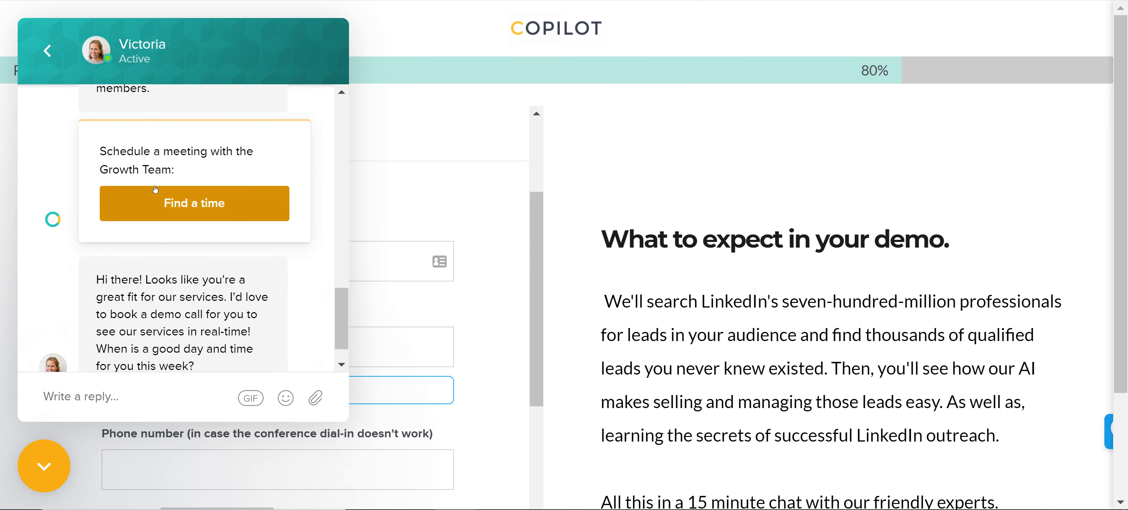
pyautogui.scroll(15, 181, 200)
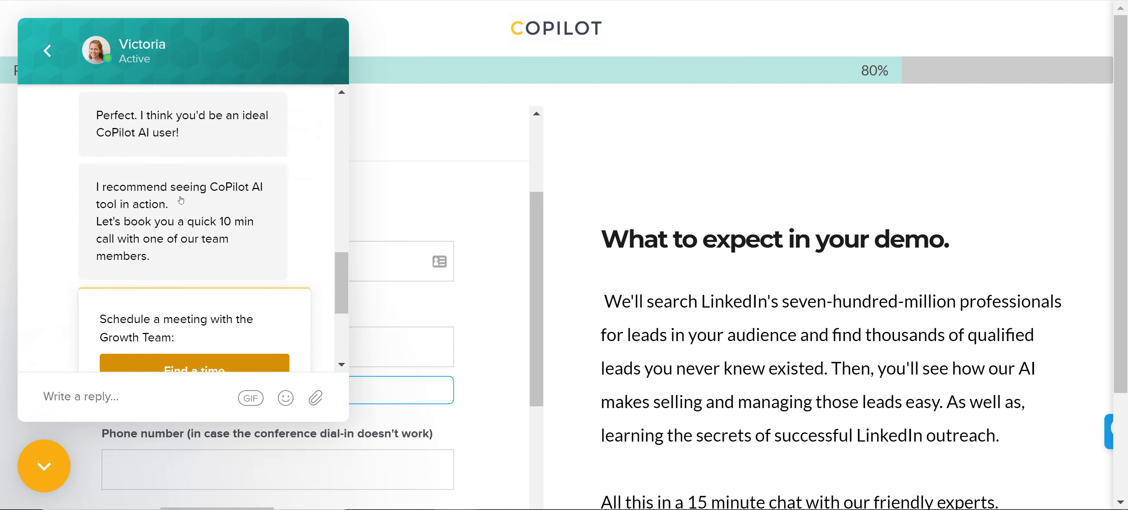
pyautogui.scroll(-4, 182, 200)
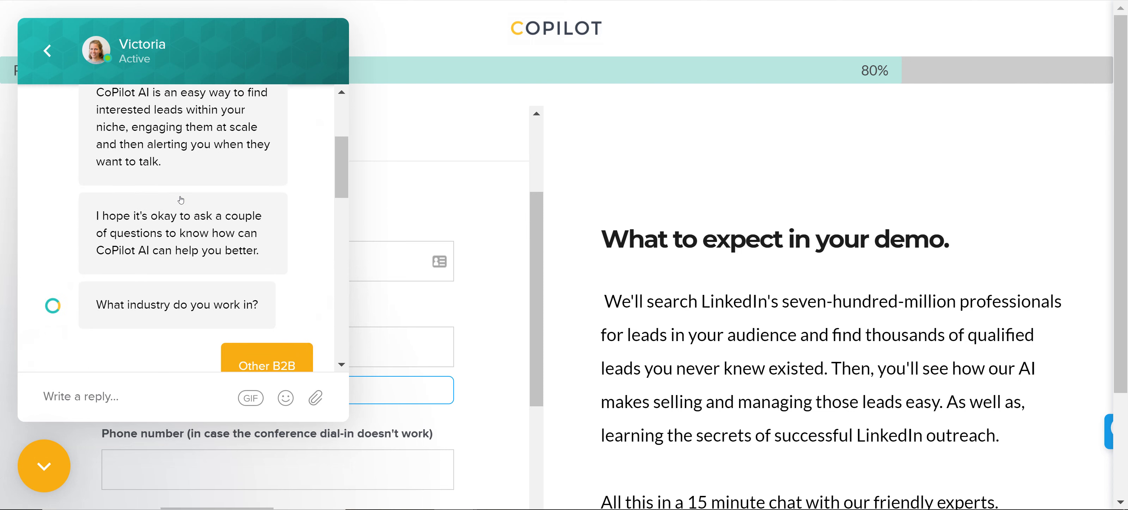
pyautogui.scroll(-10, 249, 226)
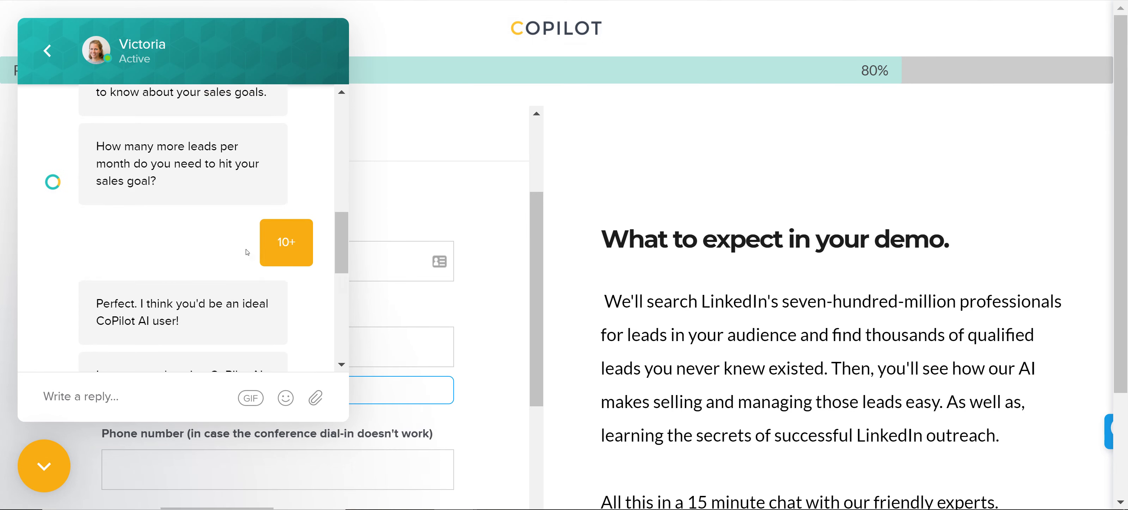
# Open the chat's demo scheduler, choose Friday, April 16, 2021 at 12:00pm, and review the booking form's fields.
pyautogui.click(144, 206)
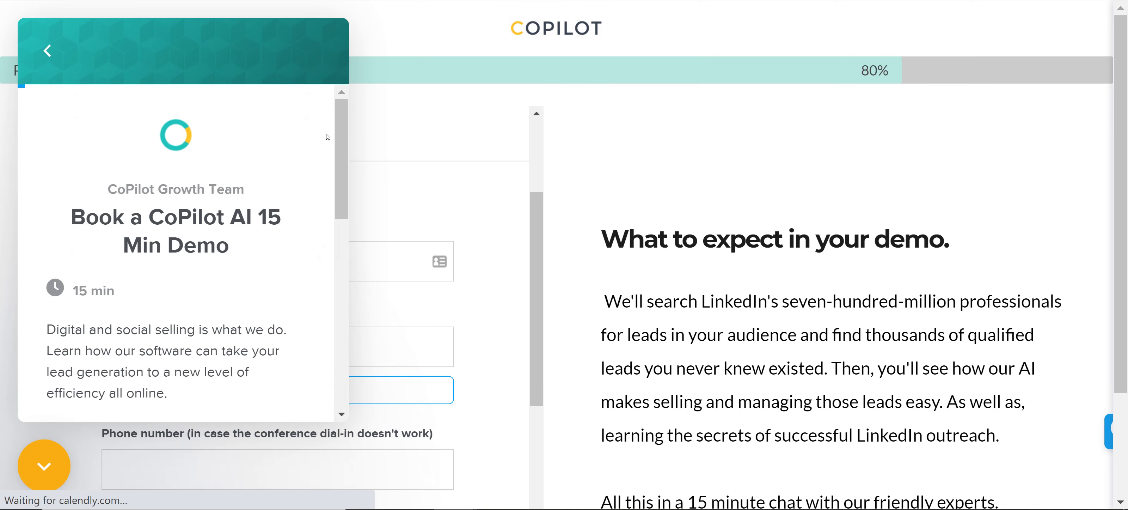
pyautogui.scroll(-5, 258, 279)
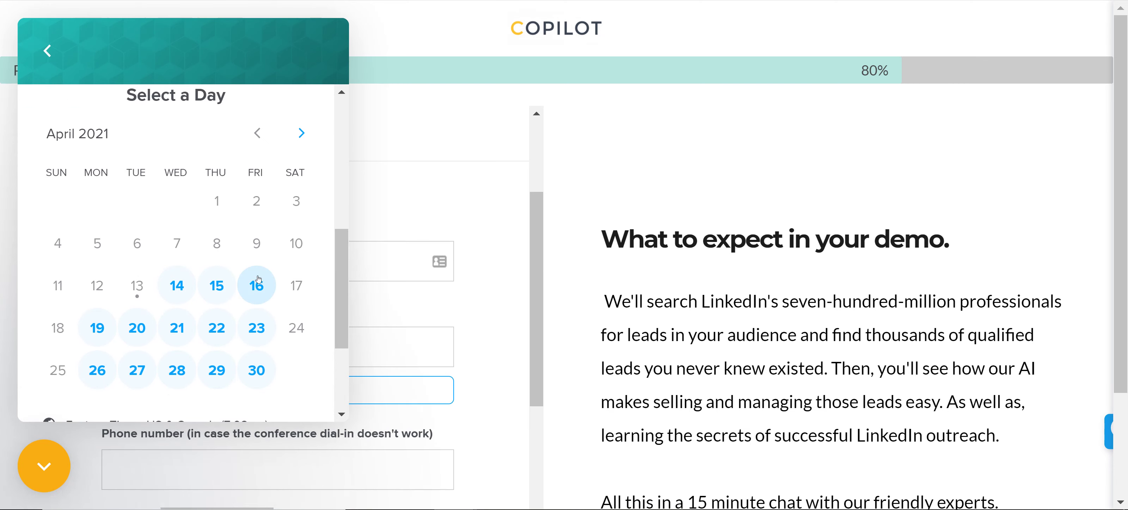
pyautogui.click(256, 284)
pyautogui.click(157, 342)
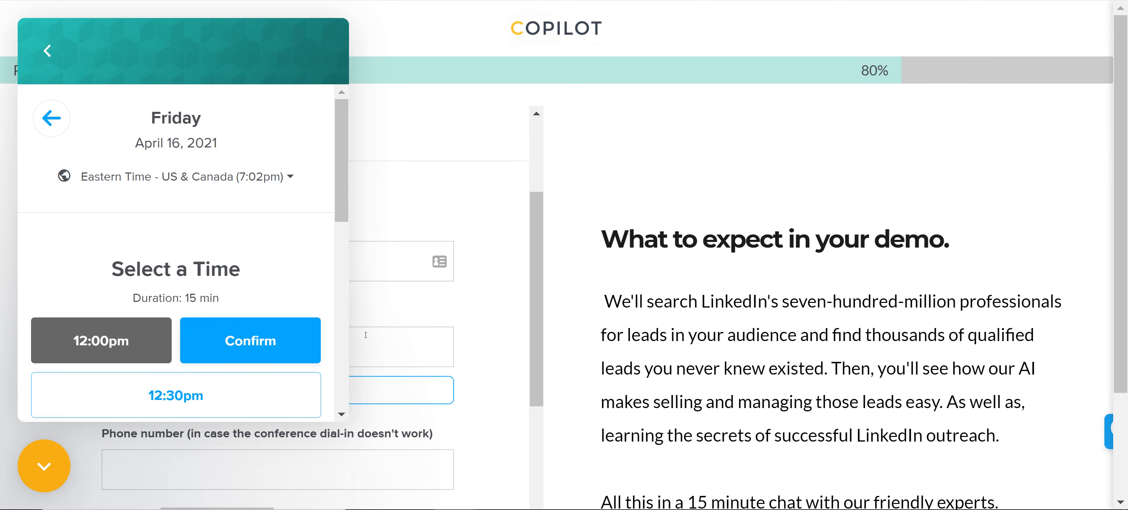
pyautogui.click(258, 337)
pyautogui.scroll(-5, 208, 248)
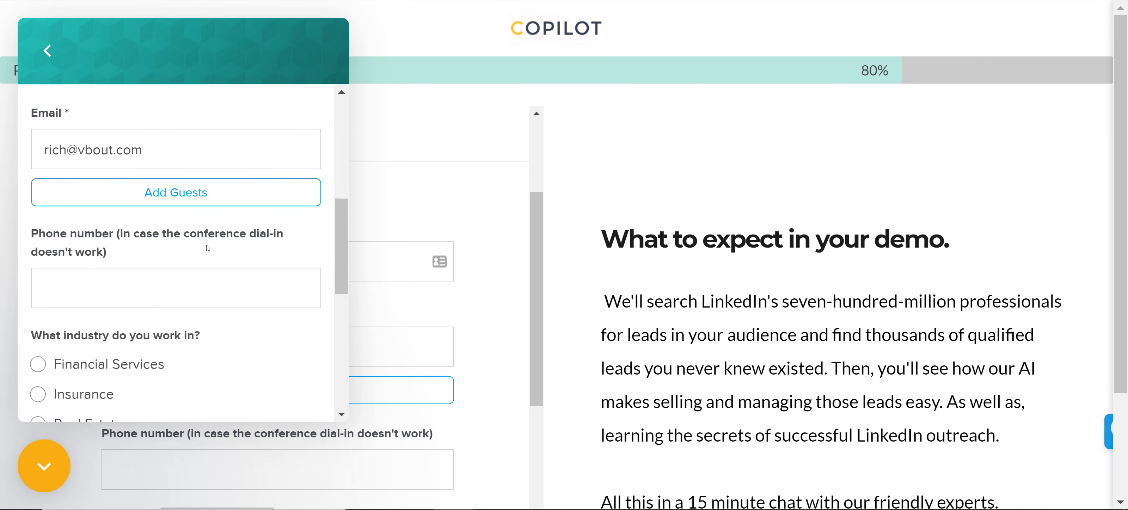
pyautogui.scroll(-8, 208, 248)
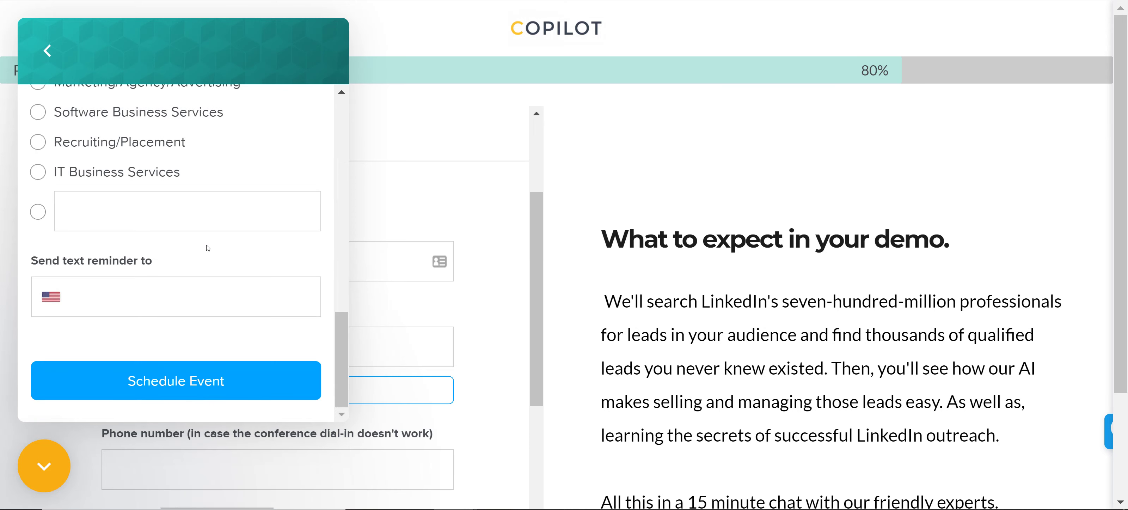
pyautogui.scroll(8, 174, 190)
# Leave the booking form and conversation without scheduling, and close the chat widget.
pyautogui.click(47, 51)
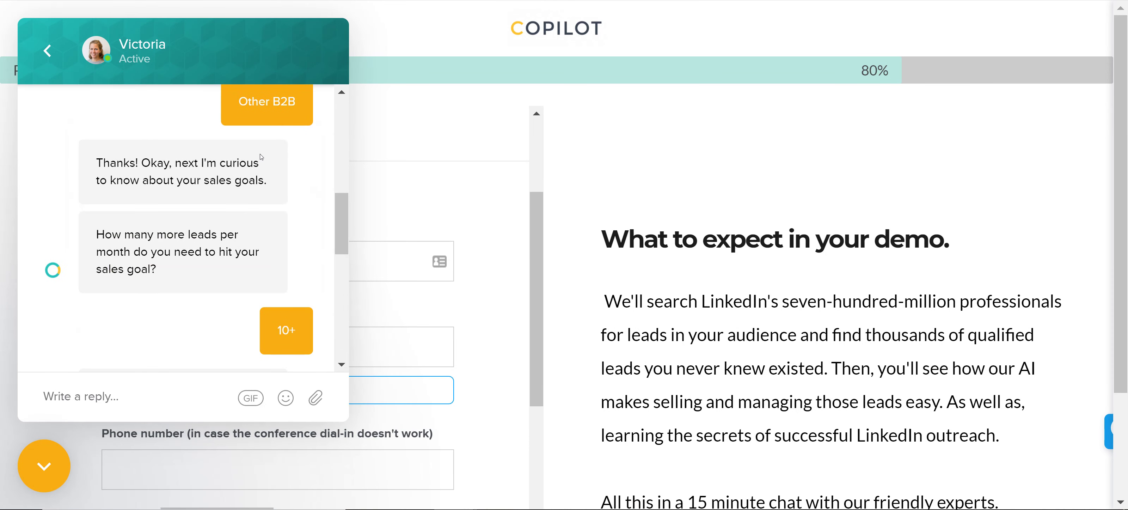
pyautogui.click(47, 51)
pyautogui.click(54, 461)
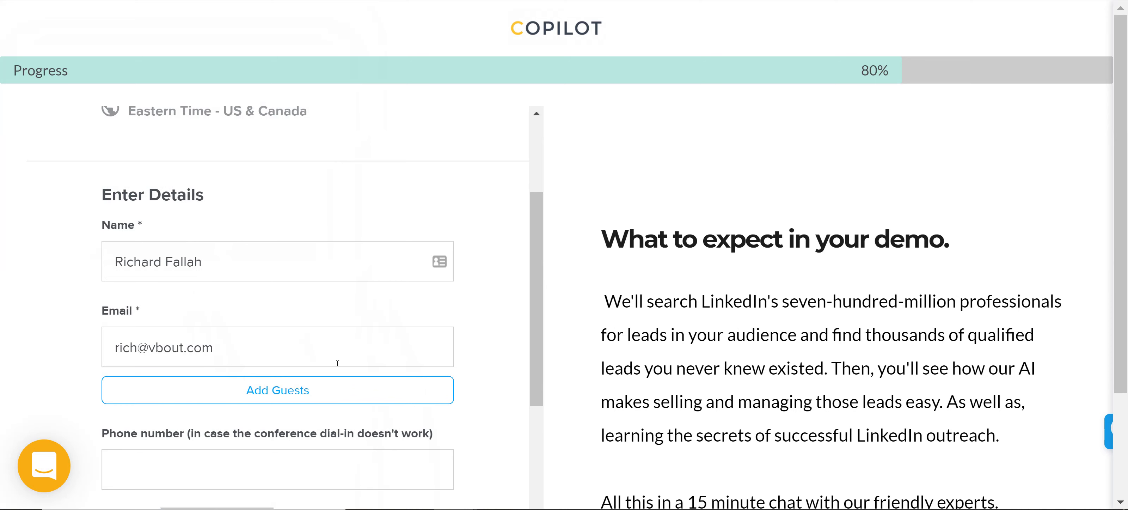
# Go to the CoPilot AI landing page and place the cursor in the business email field.
pyautogui.scroll(4, 532, 305)
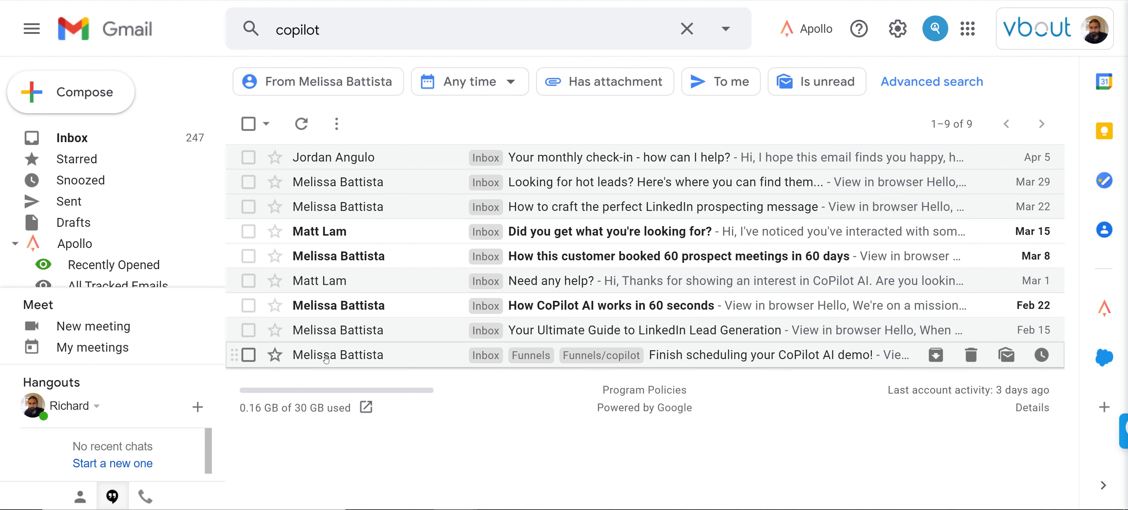
pyautogui.moveTo(384, 357)
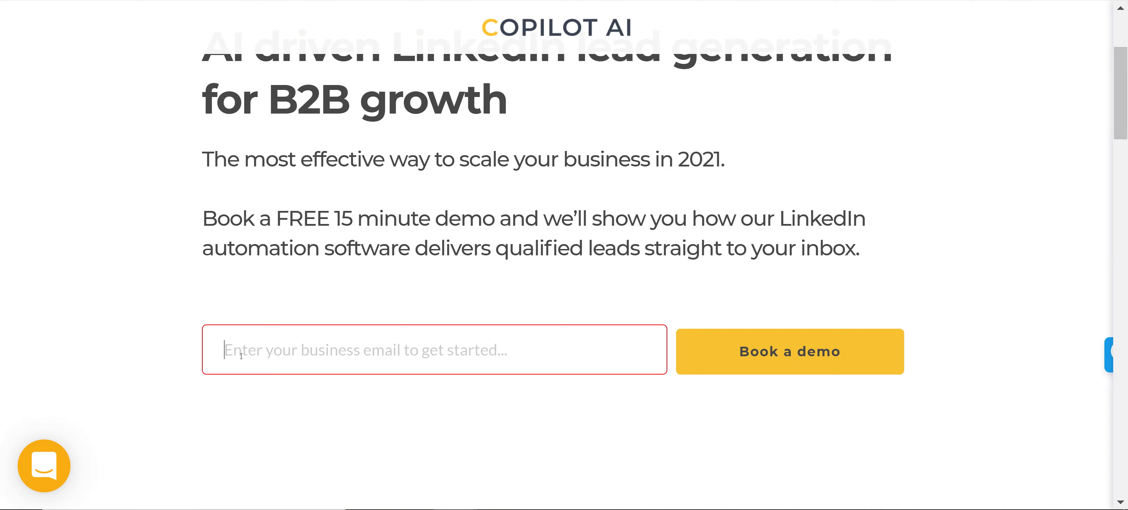
pyautogui.click(241, 355)
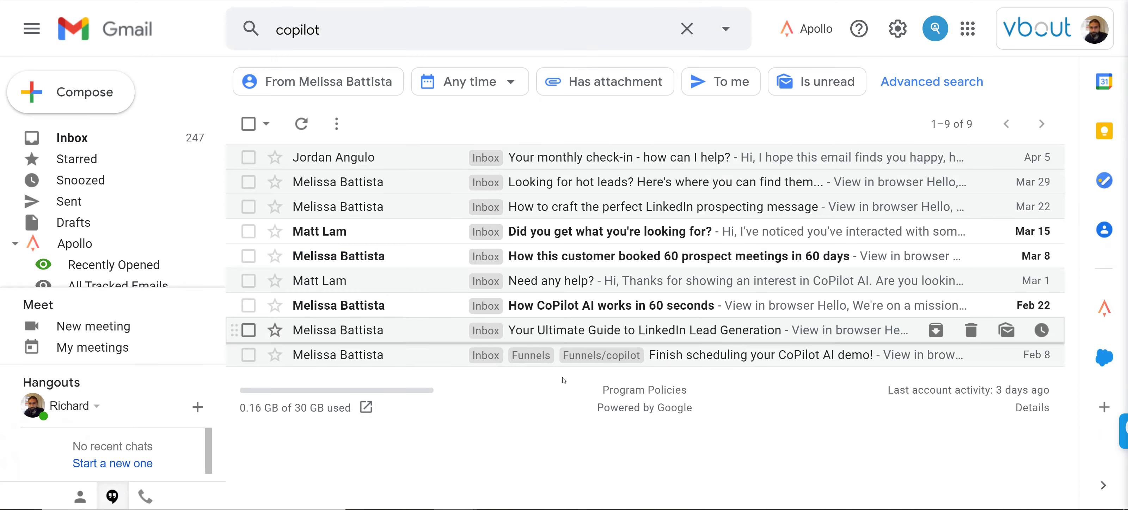
# Switch to Gmail, open the "Finish scheduling your CoPilot AI demo!" email and read through its message body.
pyautogui.click(374, 357)
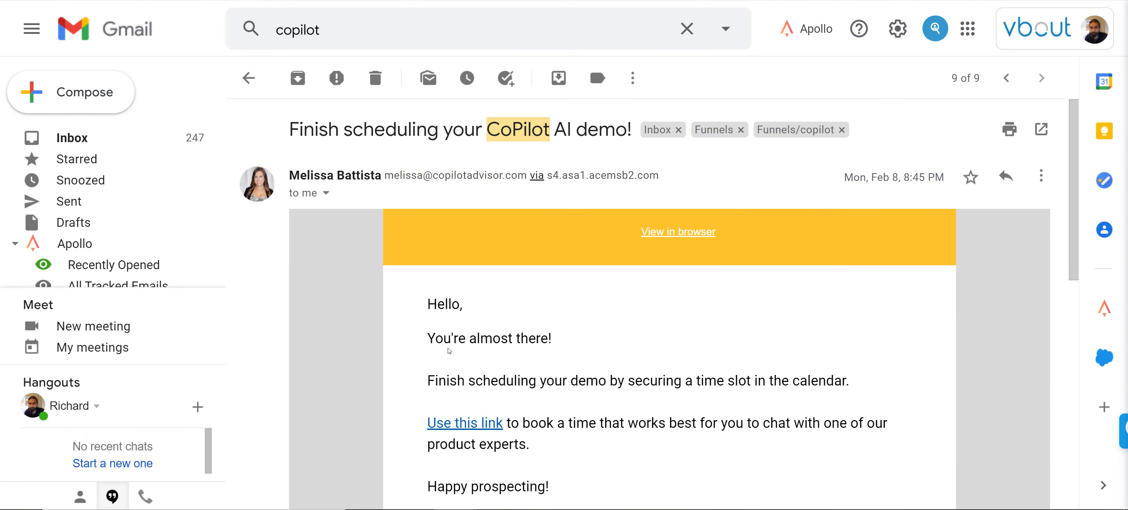
pyautogui.scroll(-8, 486, 284)
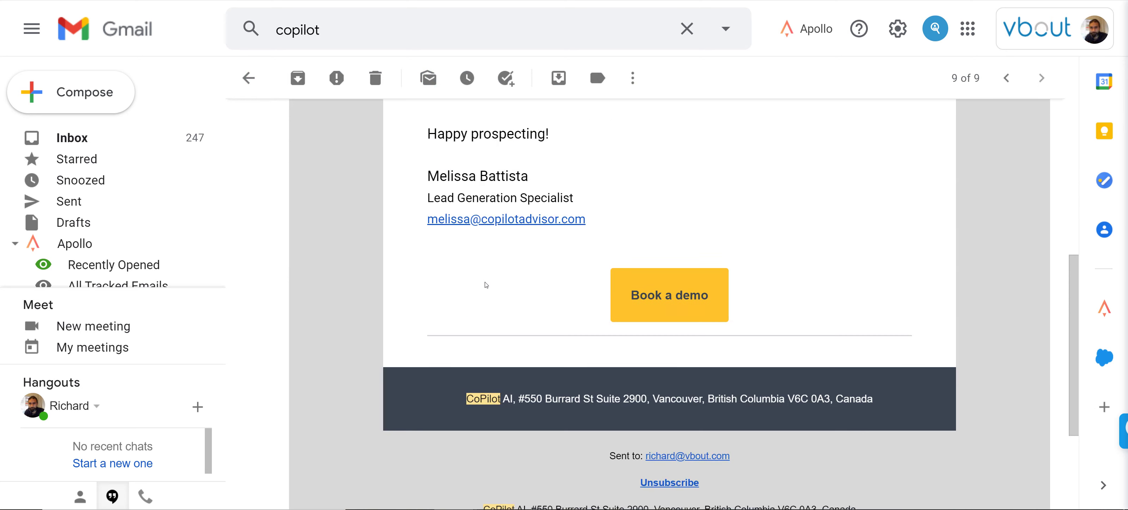
pyautogui.scroll(8, 498, 287)
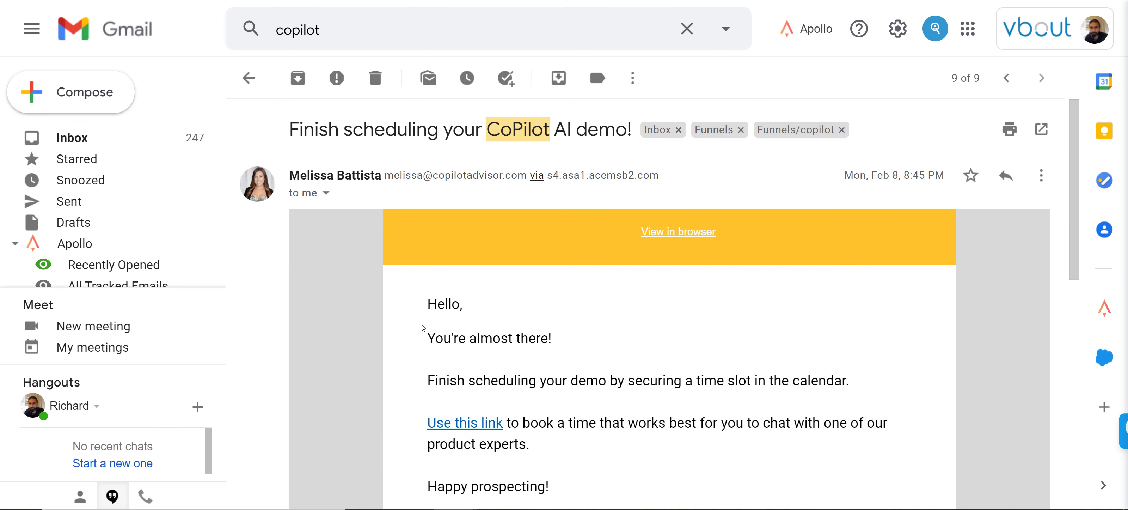
pyautogui.moveTo(423, 303)
pyautogui.mouseDown()
pyautogui.moveTo(599, 380)
pyautogui.moveTo(550, 488)
pyautogui.moveTo(635, 495)
pyautogui.moveTo(686, 481)
pyautogui.mouseUp()
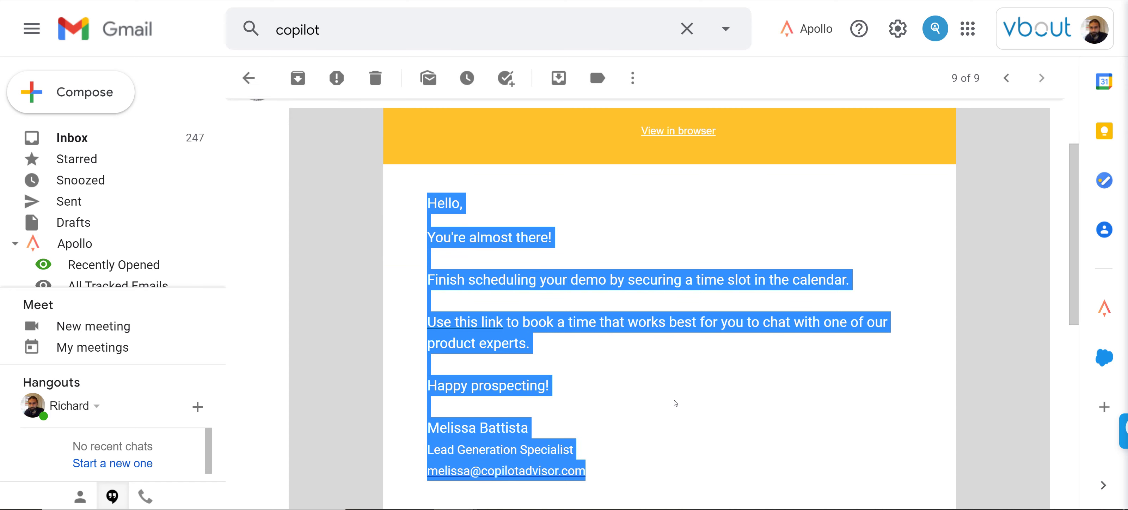
pyautogui.scroll(3, 670, 401)
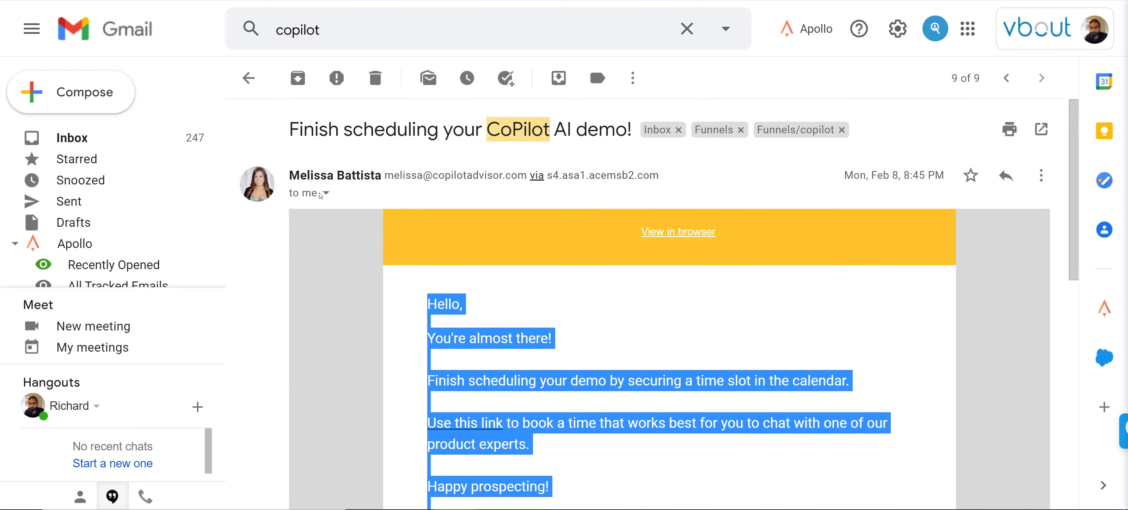
# Check the email's sender address, and examine the Message ID, SPF, DKIM and DMARC entries in the original message.
pyautogui.moveTo(285, 174); pyautogui.dragTo(517, 176)
pyautogui.click(385, 177)
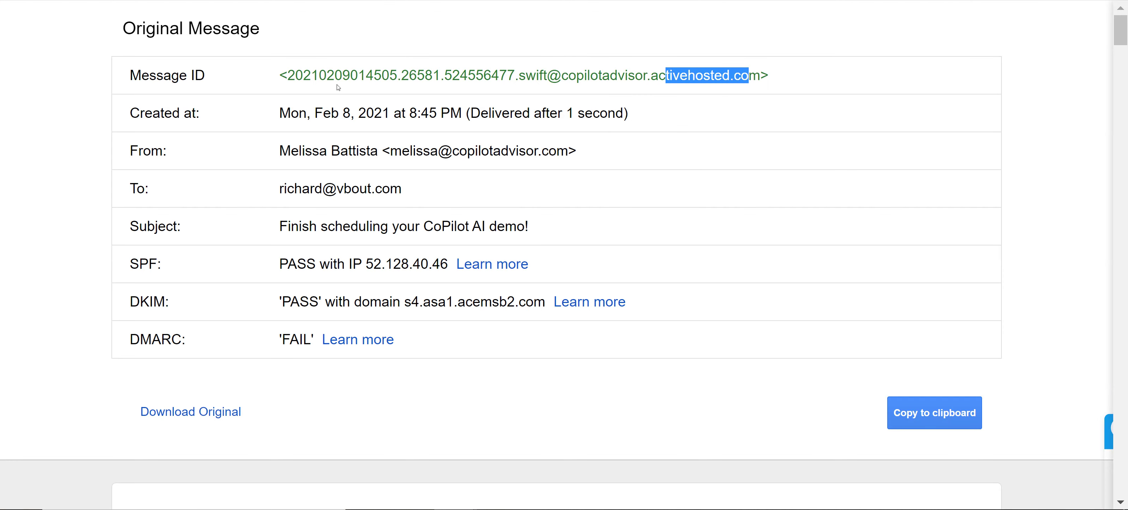
pyautogui.moveTo(277, 263); pyautogui.dragTo(318, 264)
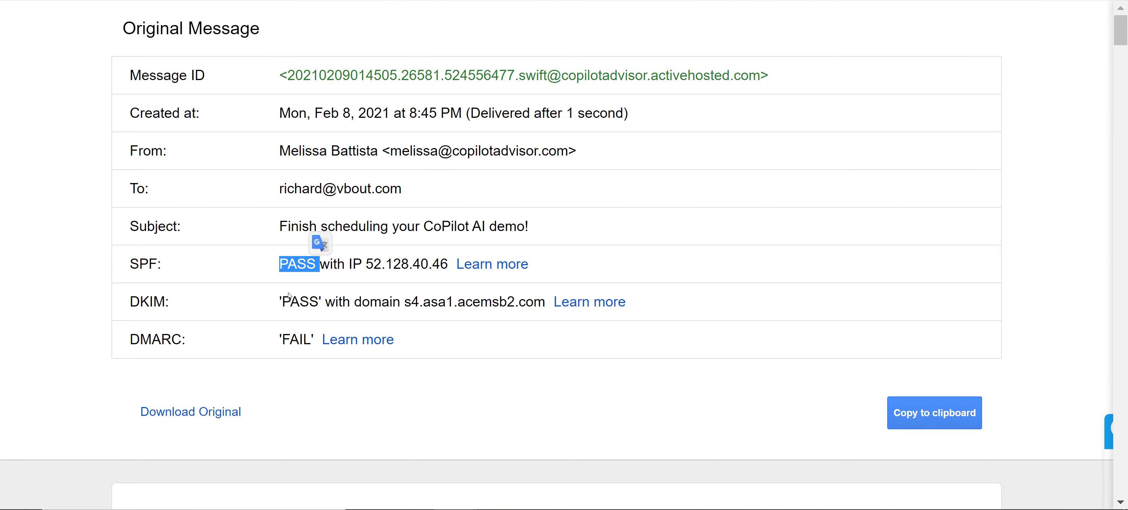
pyautogui.moveTo(291, 301); pyautogui.dragTo(338, 302)
pyautogui.moveTo(273, 339); pyautogui.dragTo(311, 340)
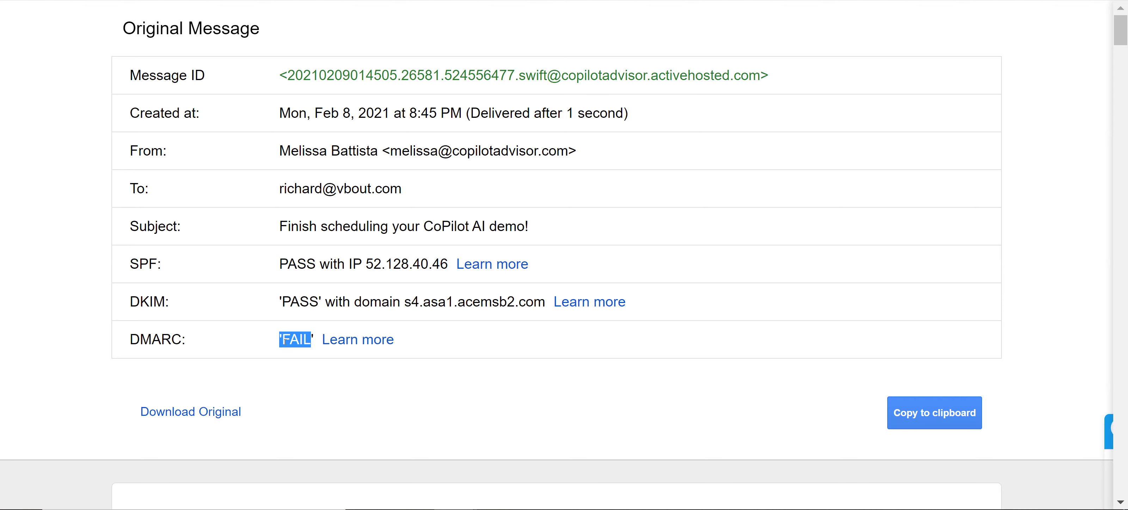
pyautogui.click(175, 353)
pyautogui.moveTo(311, 339); pyautogui.dragTo(152, 339)
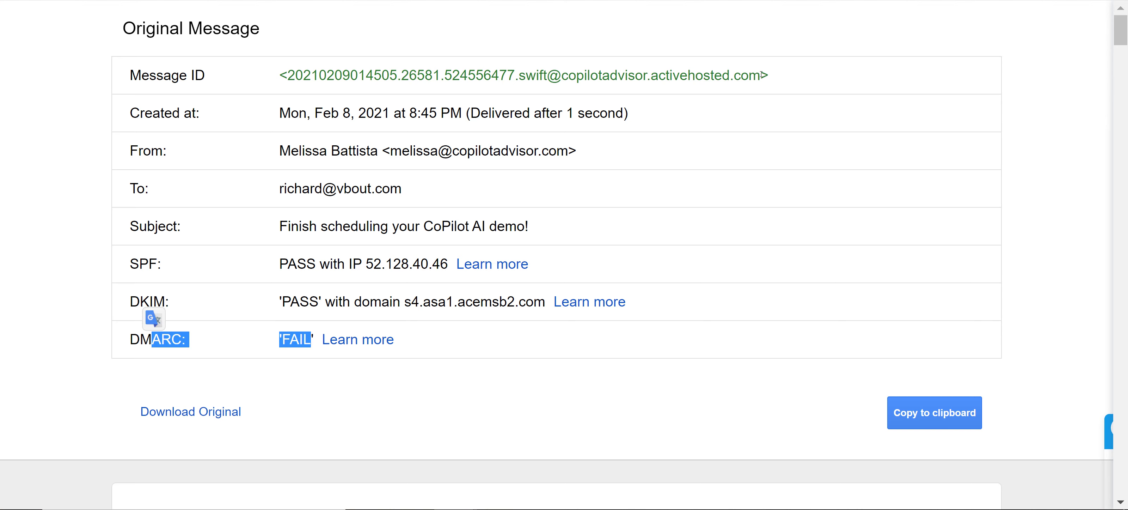
pyautogui.moveTo(762, 75); pyautogui.dragTo(635, 75)
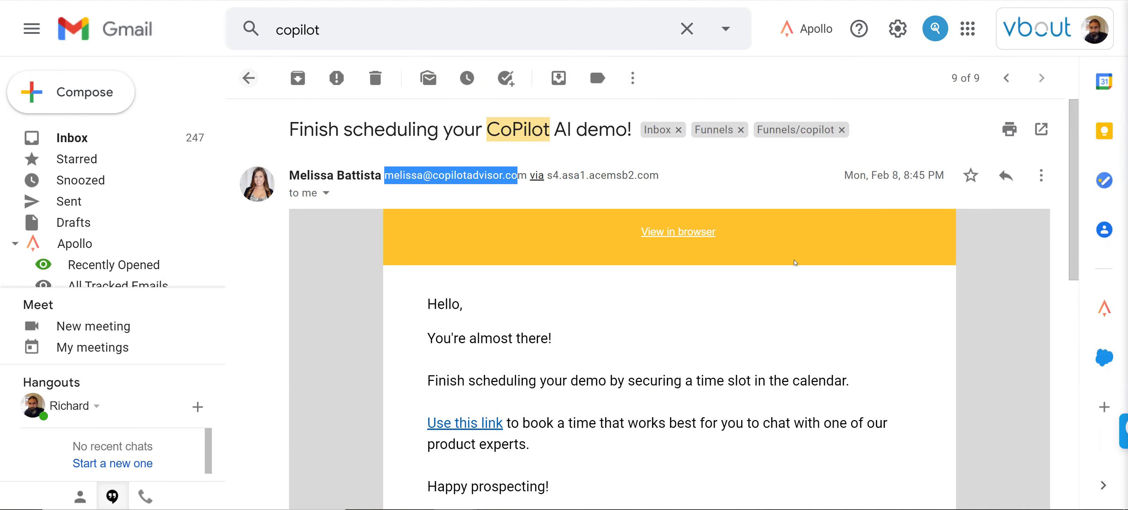
# Leave the demo email and look through the LinkedIn profile tip pages in CoPilot-AIs-Ultimate-Guide-to-LinkedIn-Lead-Gen.pdf.
pyautogui.hotkey('alt', 'Left')
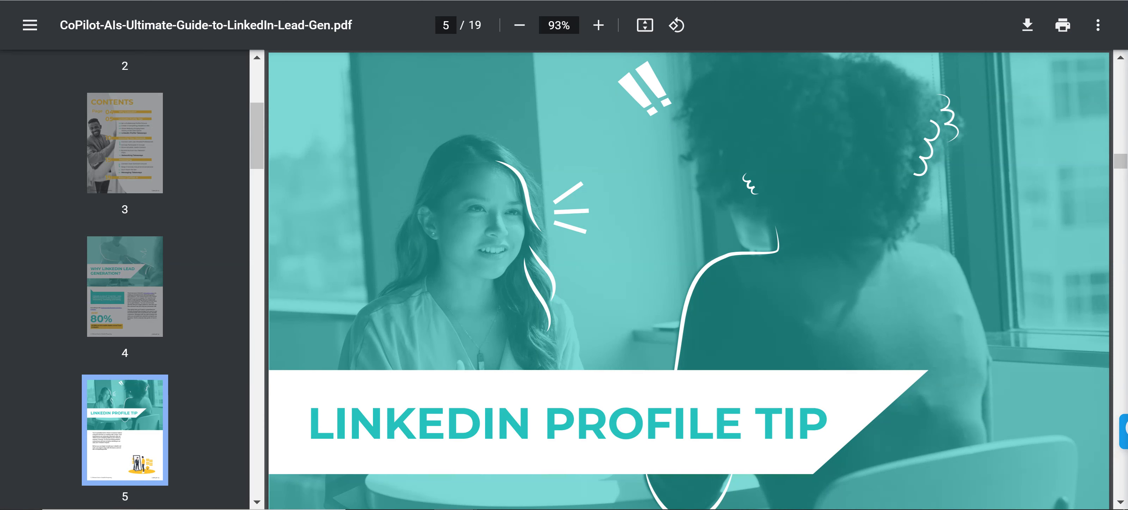
pyautogui.scroll(-15, 473, 281)
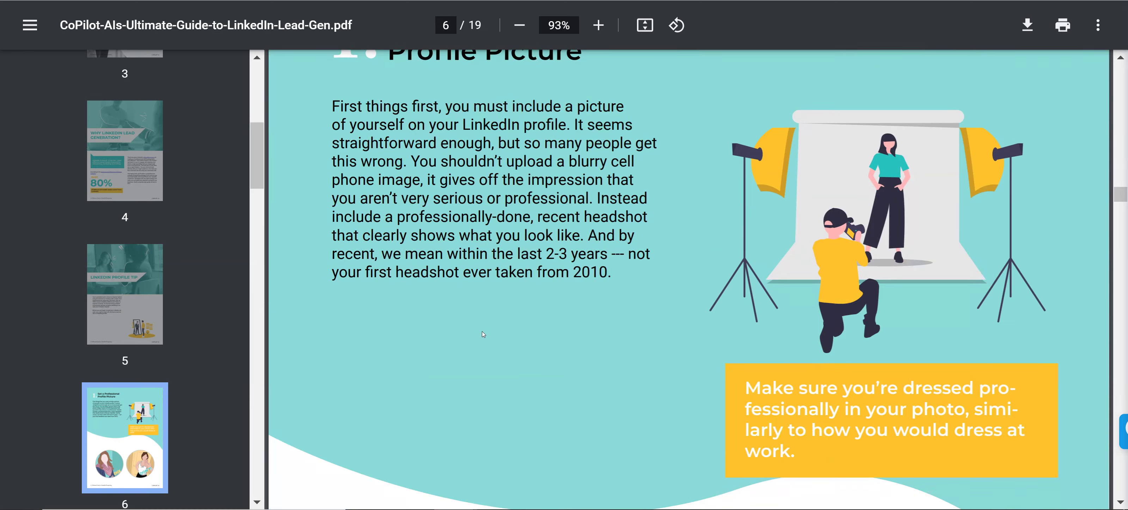
pyautogui.scroll(5, 482, 333)
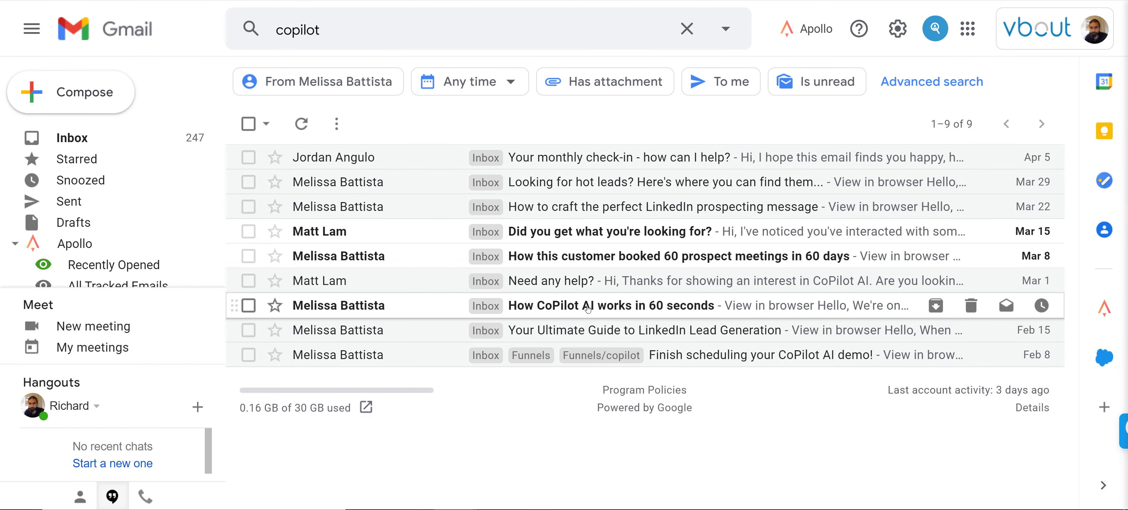
# Open the "How CoPilot AI works in 60 seconds" email, review its content and video link, and return to the search results.
pyautogui.click(655, 312)
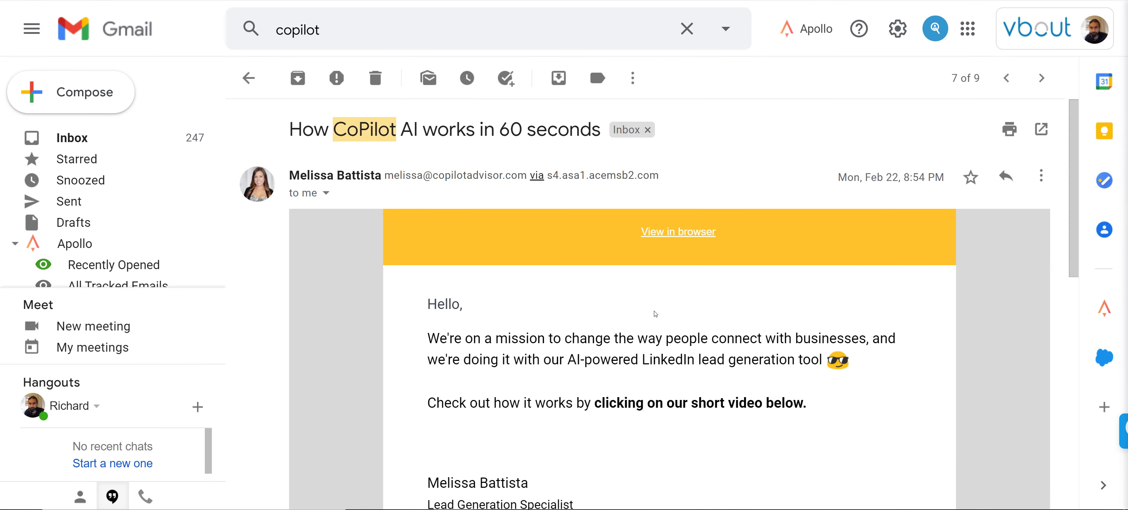
pyautogui.scroll(-5, 643, 324)
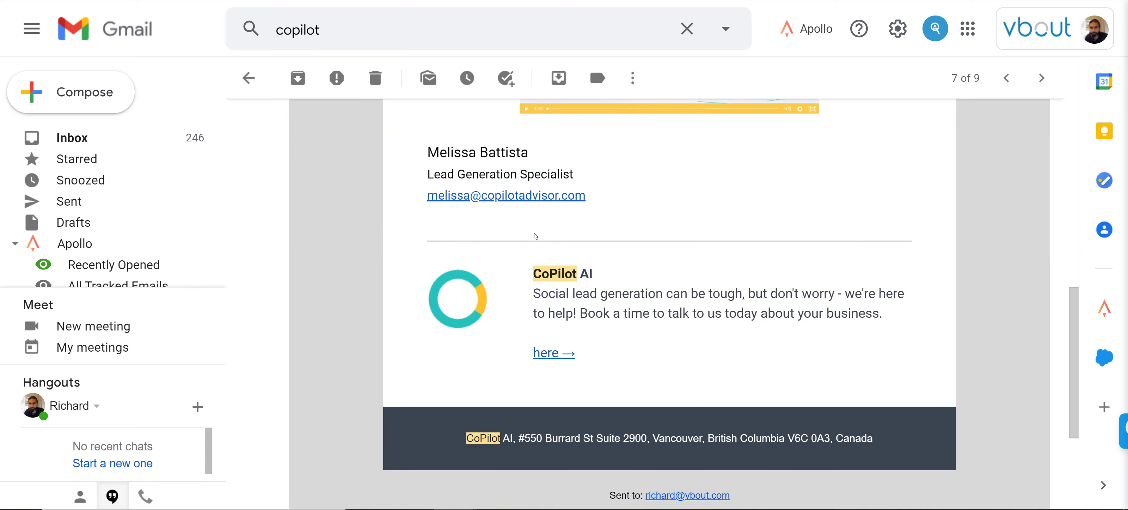
pyautogui.scroll(6, 569, 227)
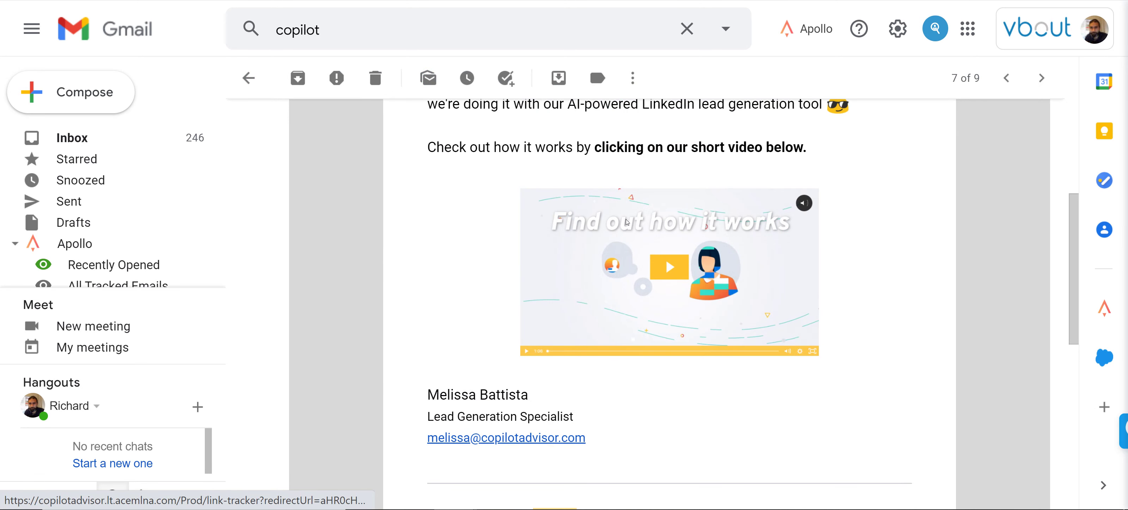
pyautogui.click(625, 265)
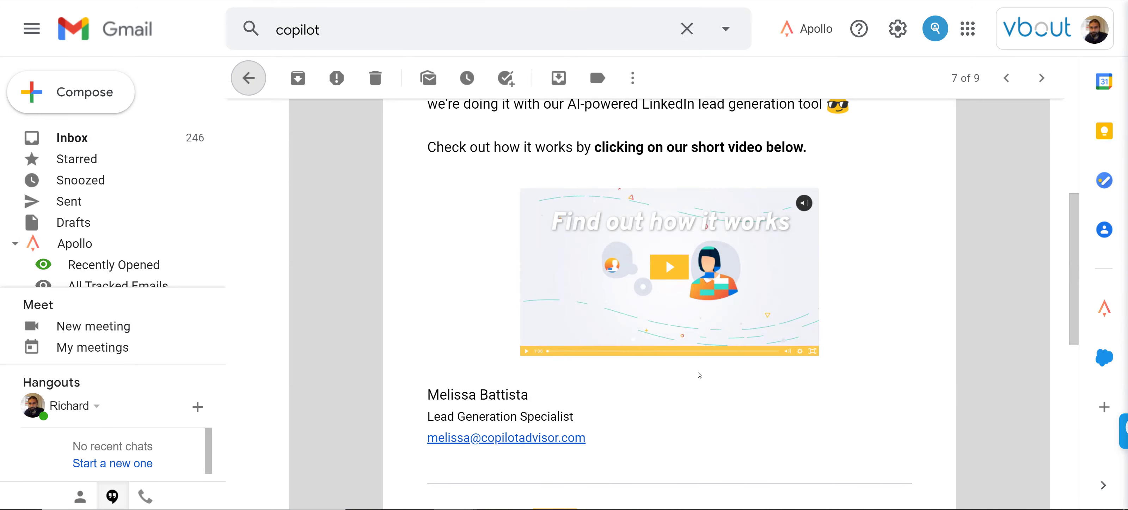
pyautogui.hotkey('alt', 'Left')
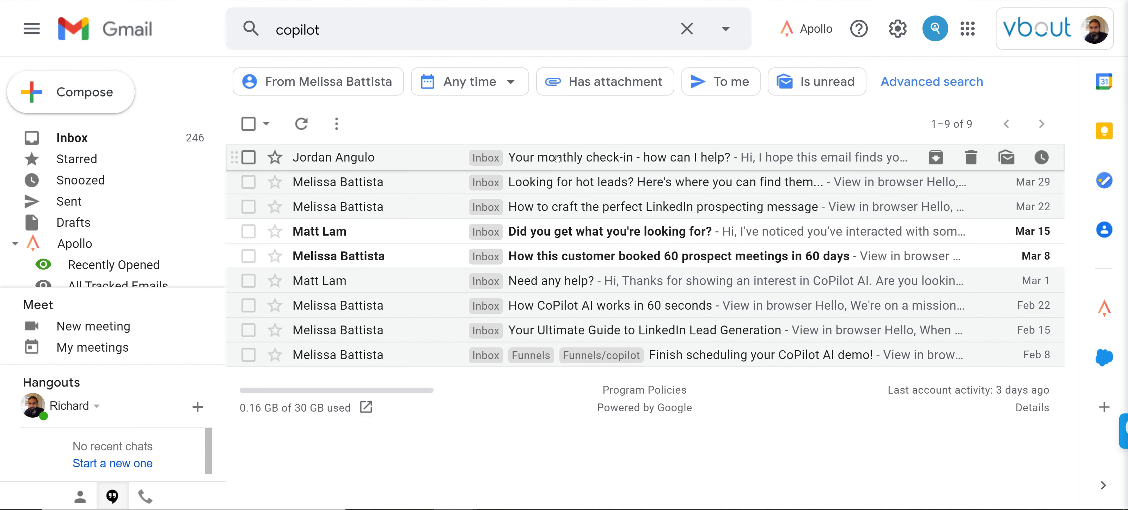
# Open the "Your monthly check-in - how can I help?" email, review its message and footer address, and return to the search results.
pyautogui.moveTo(674, 508)
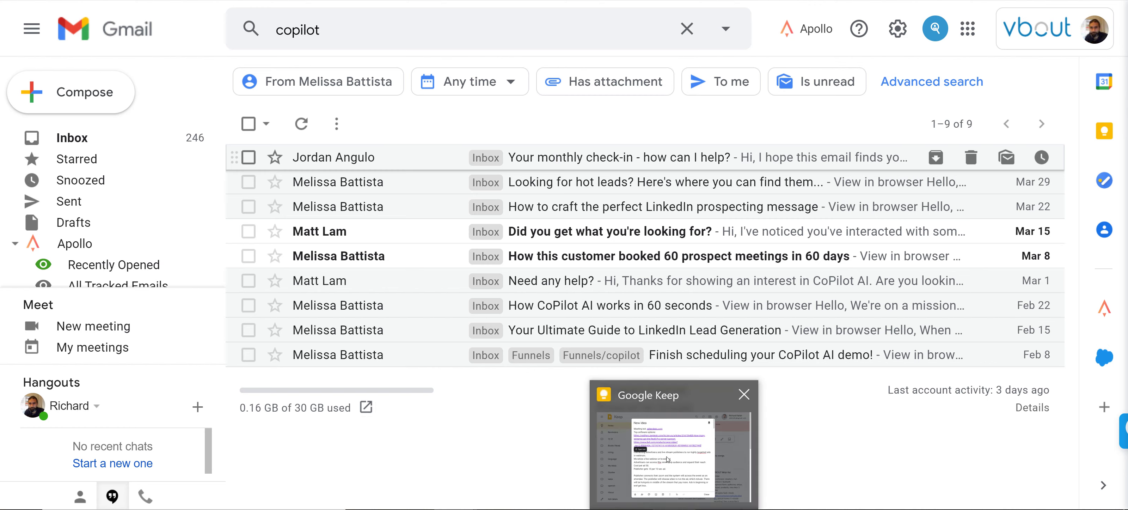
pyautogui.scroll(-2, 420, 254)
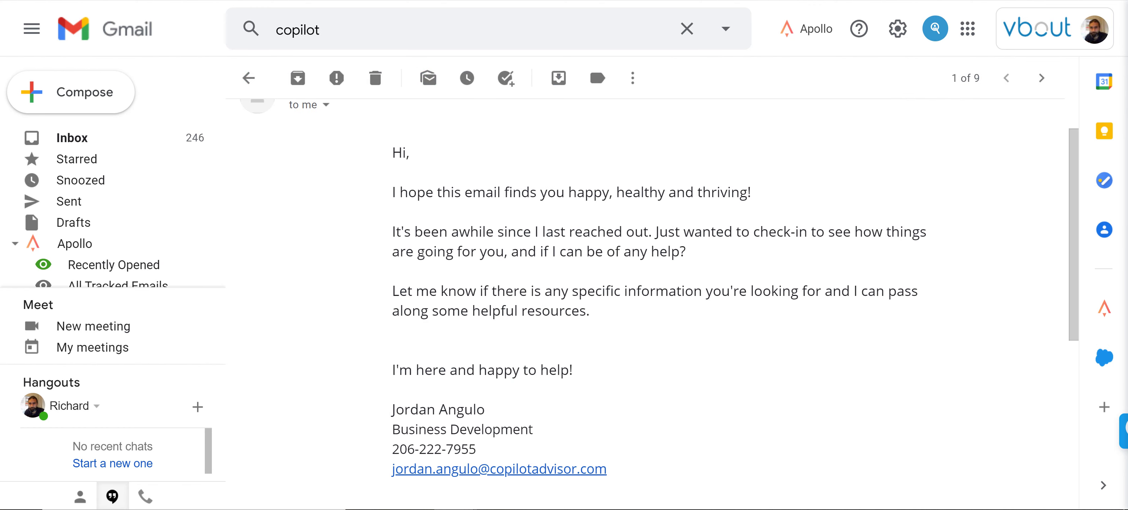
pyautogui.scroll(2, 333, 182)
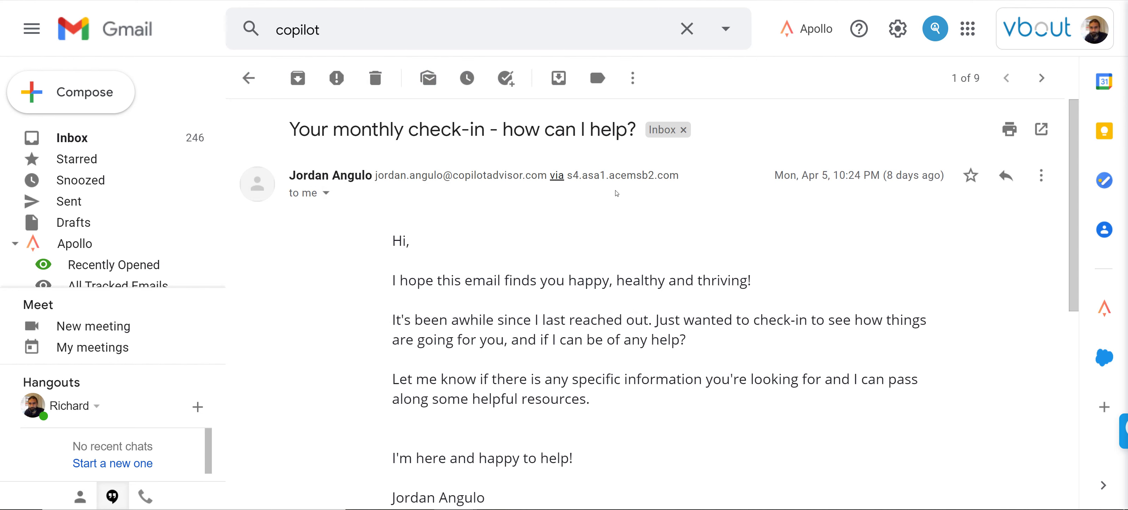
pyautogui.scroll(-8, 618, 279)
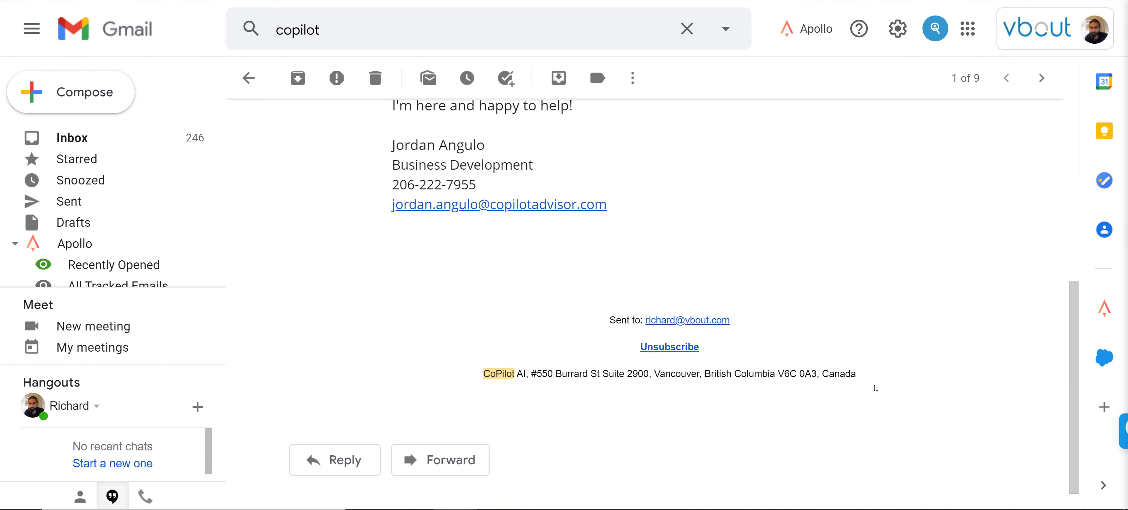
pyautogui.moveTo(857, 374); pyautogui.dragTo(481, 373)
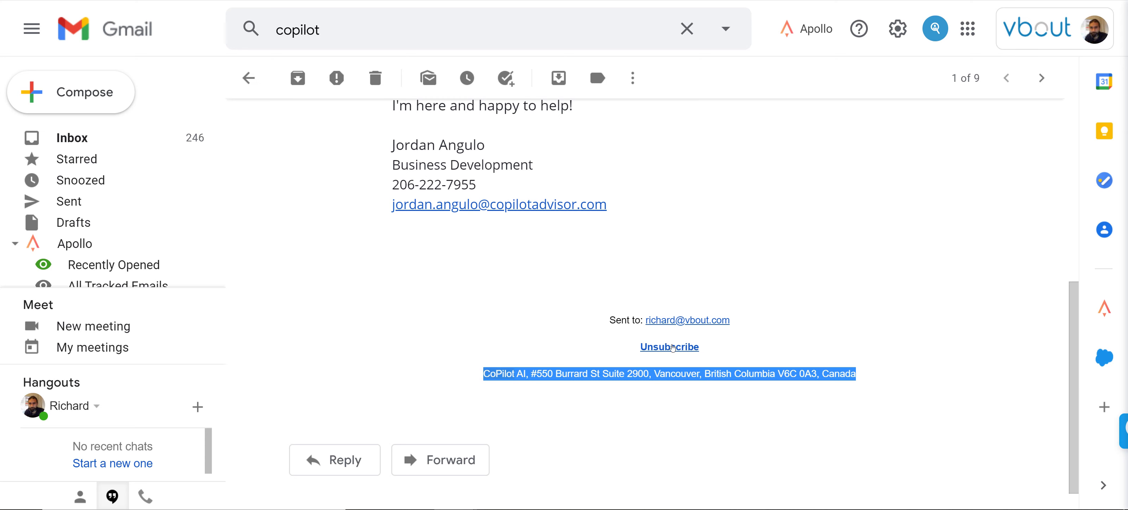
pyautogui.scroll(8, 861, 382)
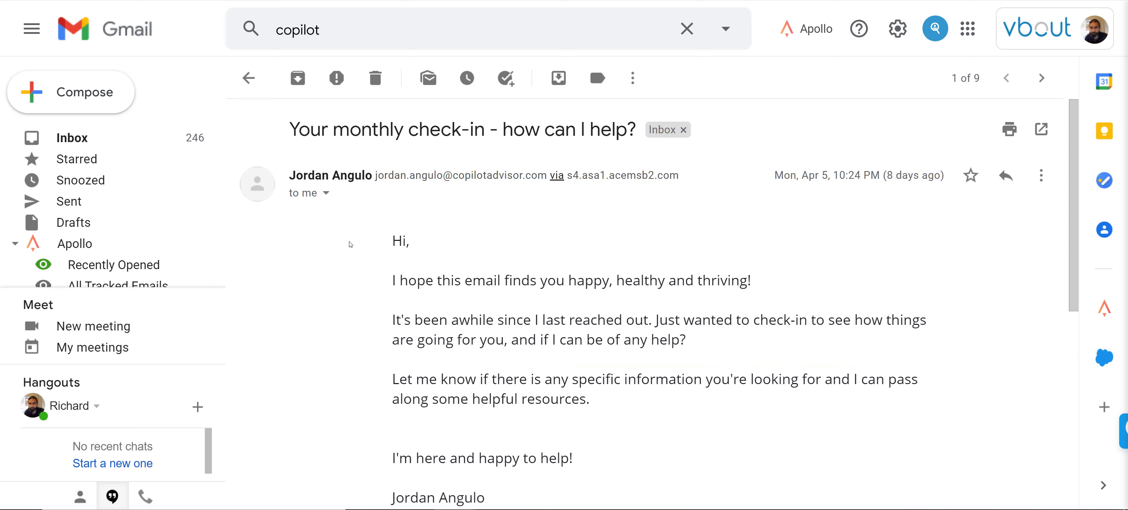
pyautogui.moveTo(1073, 224)
pyautogui.mouseDown()
pyautogui.moveTo(1072, 333)
pyautogui.moveTo(1071, 221)
pyautogui.mouseUp()
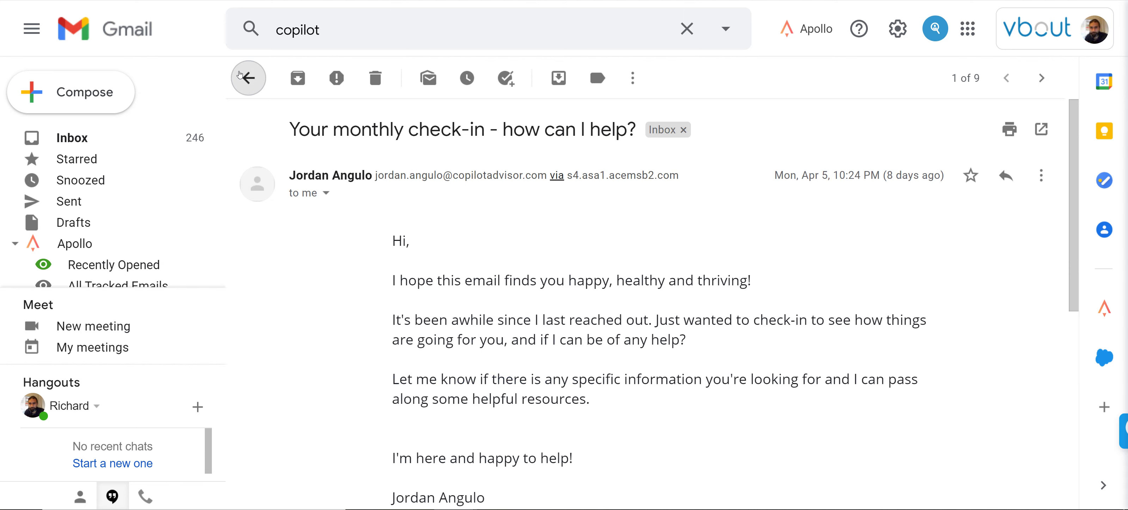
pyautogui.click(240, 74)
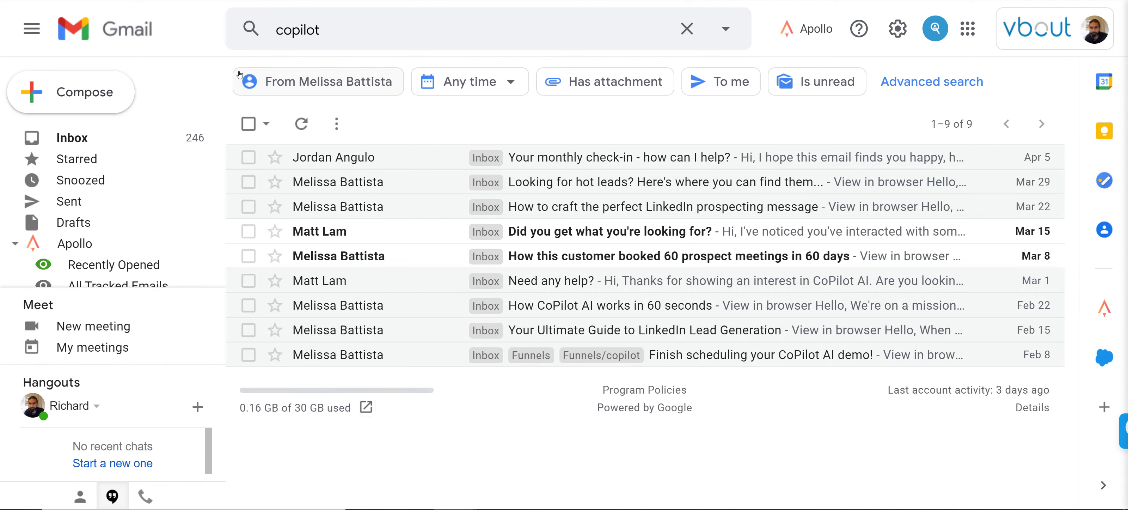